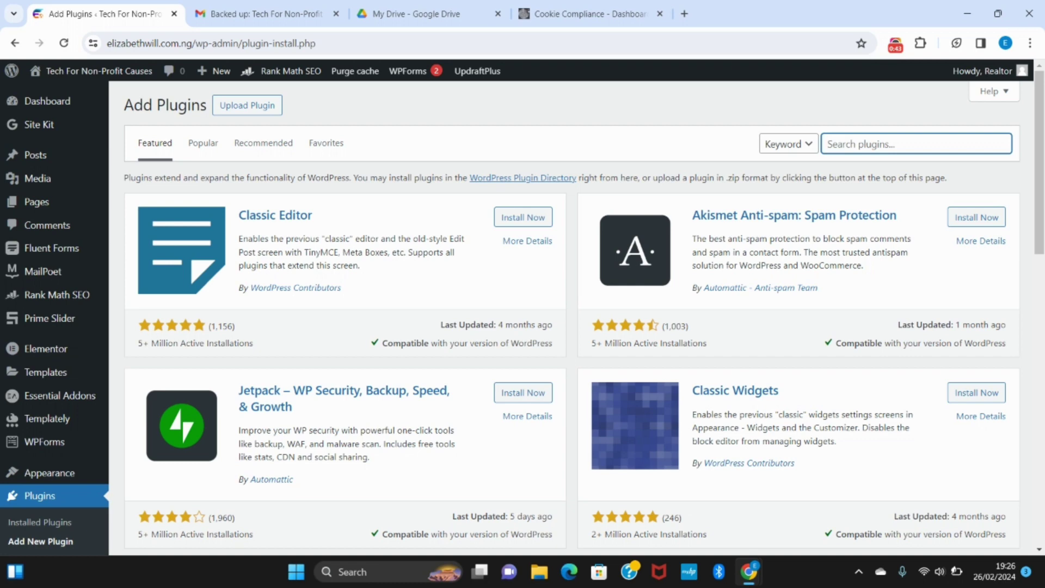
Step: Scroll through the featured plugins, such as Classic Editor and Akismet, on Add Plugins
scroll(354, 381, "down", 3)
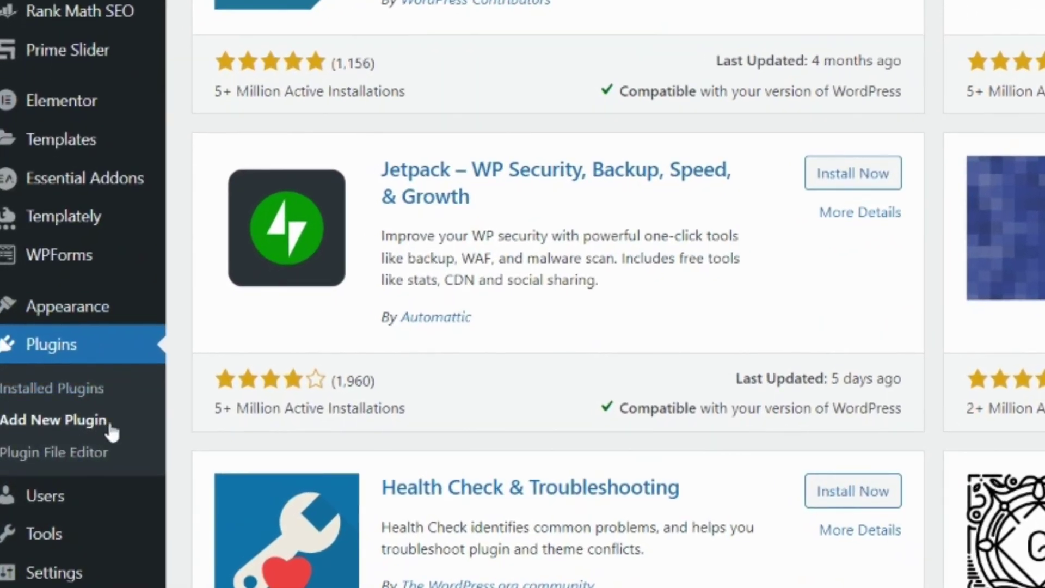
scroll(362, 354, "up", 3)
Step: Search the plugin directory for 'updraft' to find the UpdraftPlus plugin
left_click(945, 138)
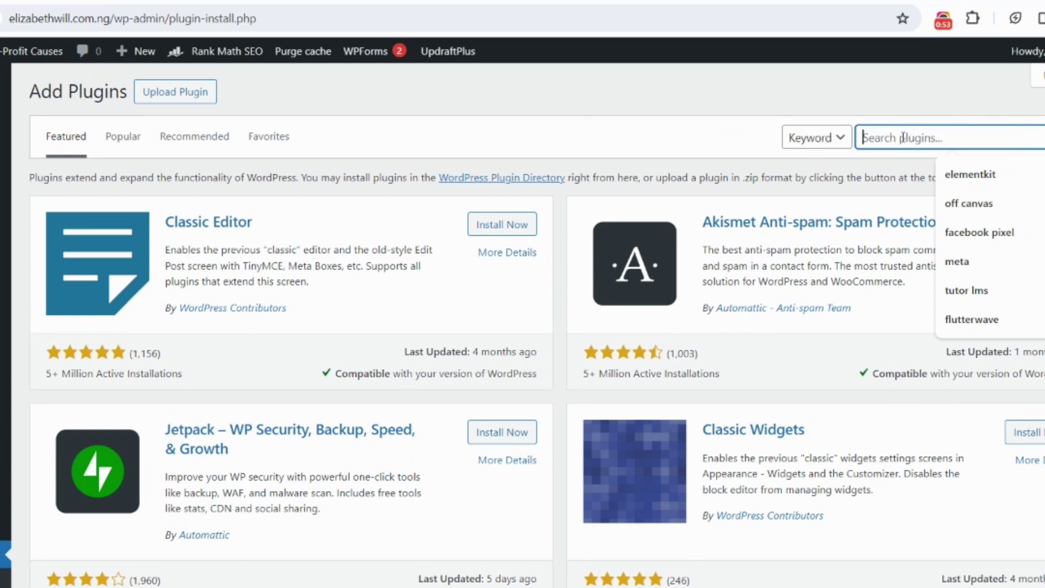
type("upd")
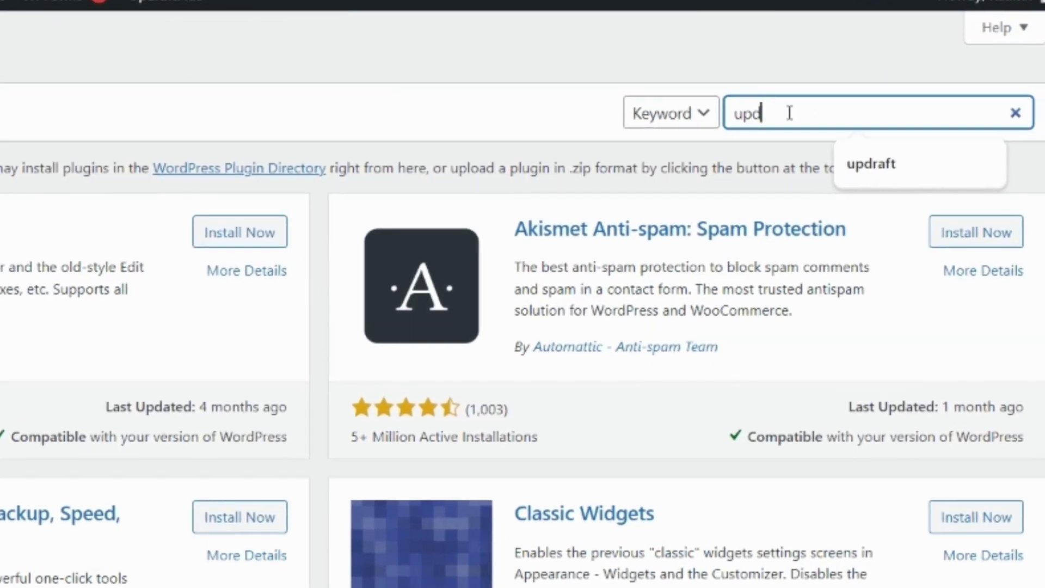
type("raft")
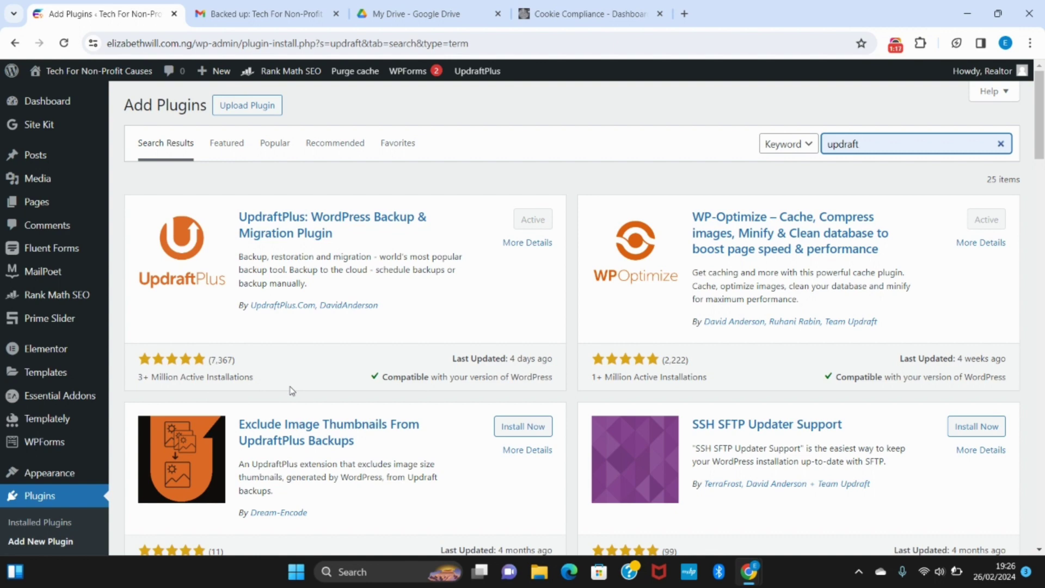
Step: Open UpdraftPlus Backups from the Settings menu and review the scheduled and existing backups
scroll(292, 390, "down", 5)
mouse_move(57, 420)
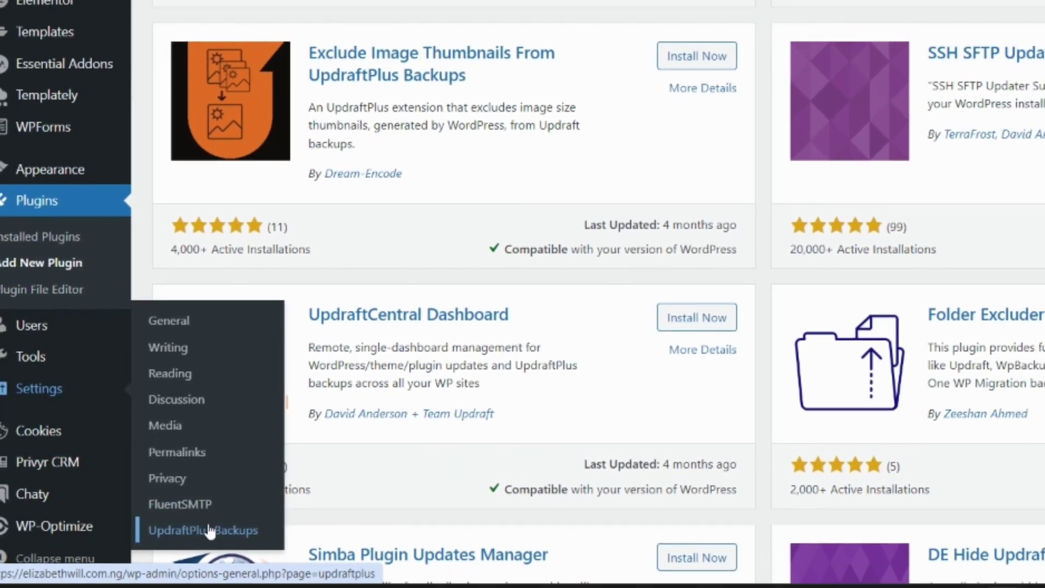
left_click(210, 531)
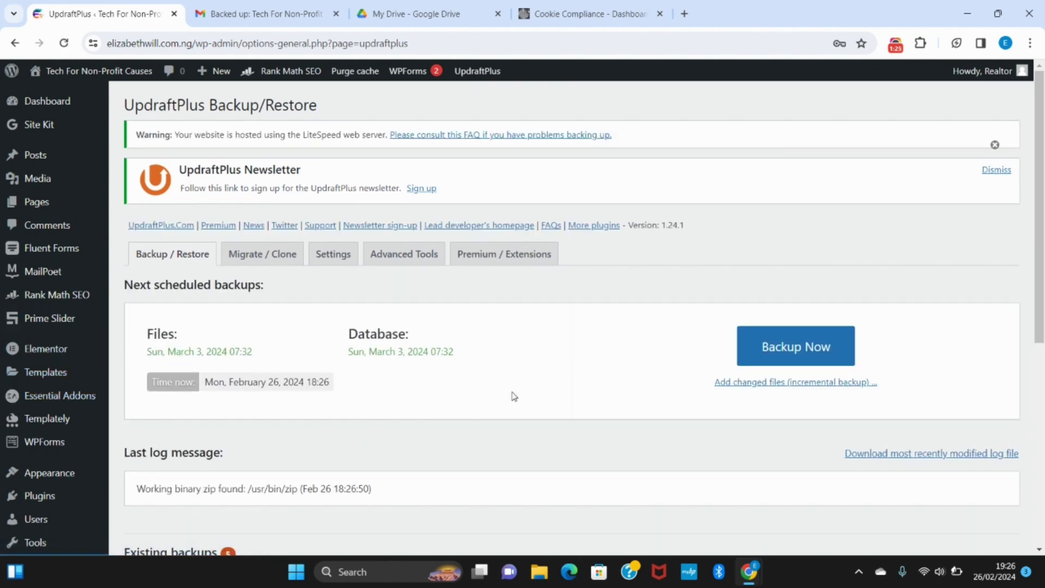
scroll(493, 374, "down", 2)
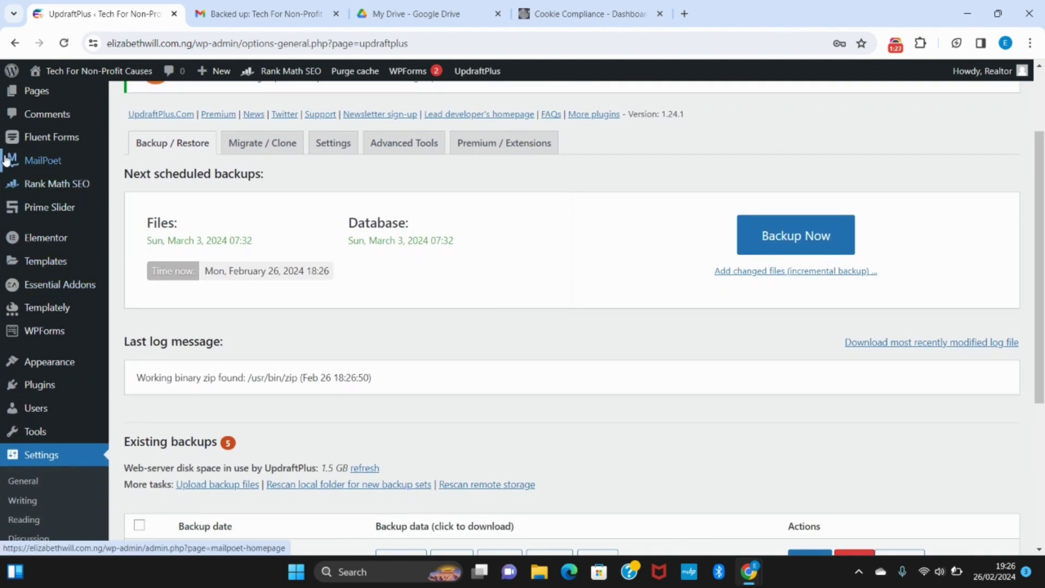
scroll(969, 300, "down", 3)
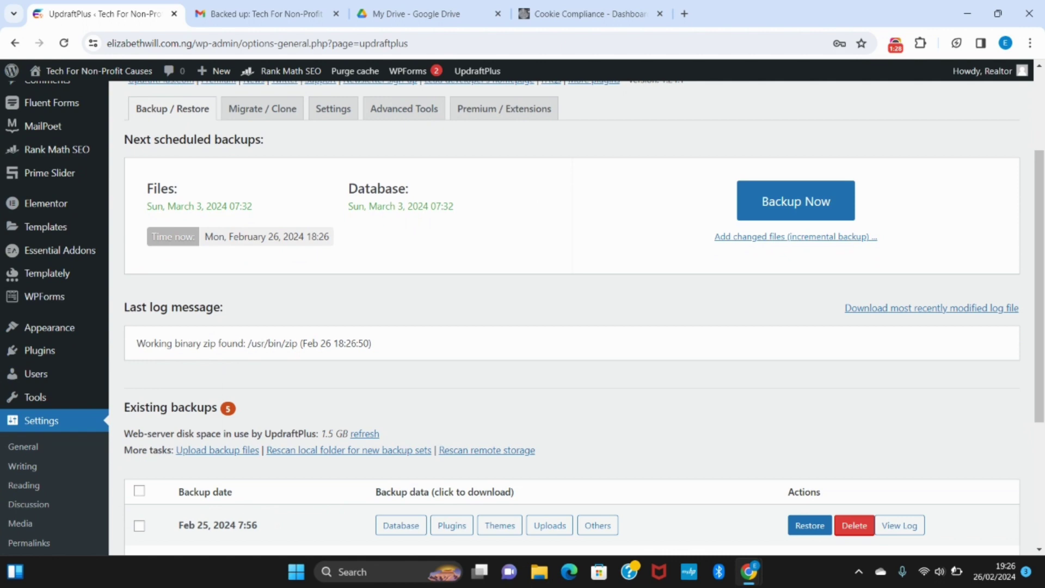
scroll(969, 299, "up", 2)
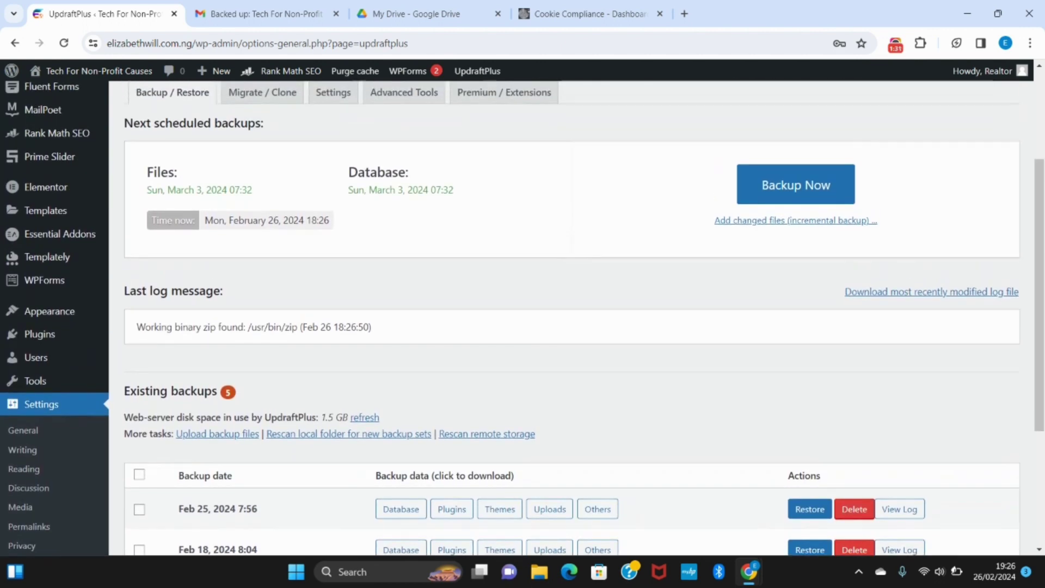
scroll(940, 344, "up", 2)
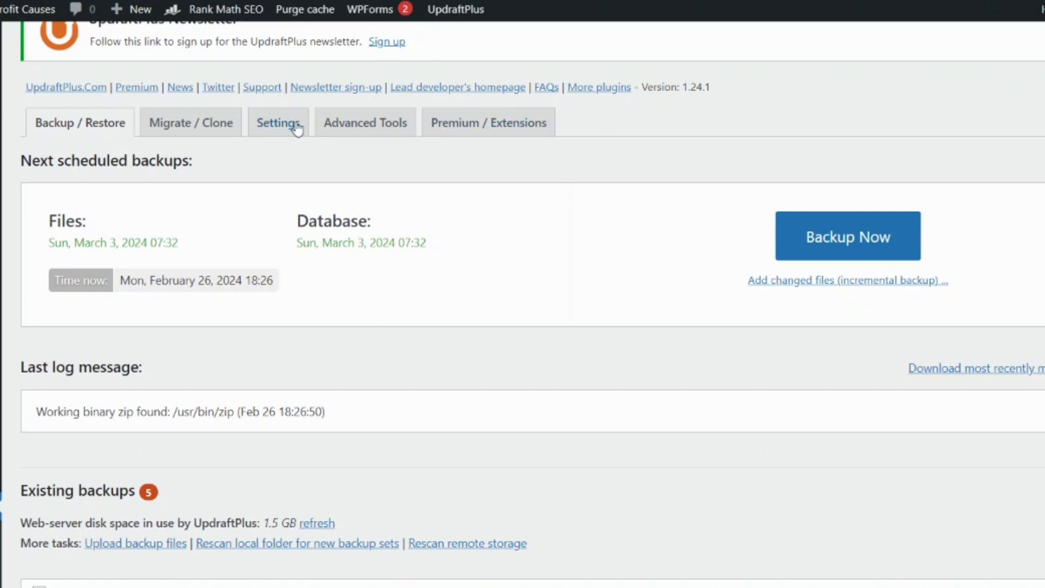
Step: Check the Migrate / Clone tab, then go through Settings down to the remote storage choices
left_click(206, 137)
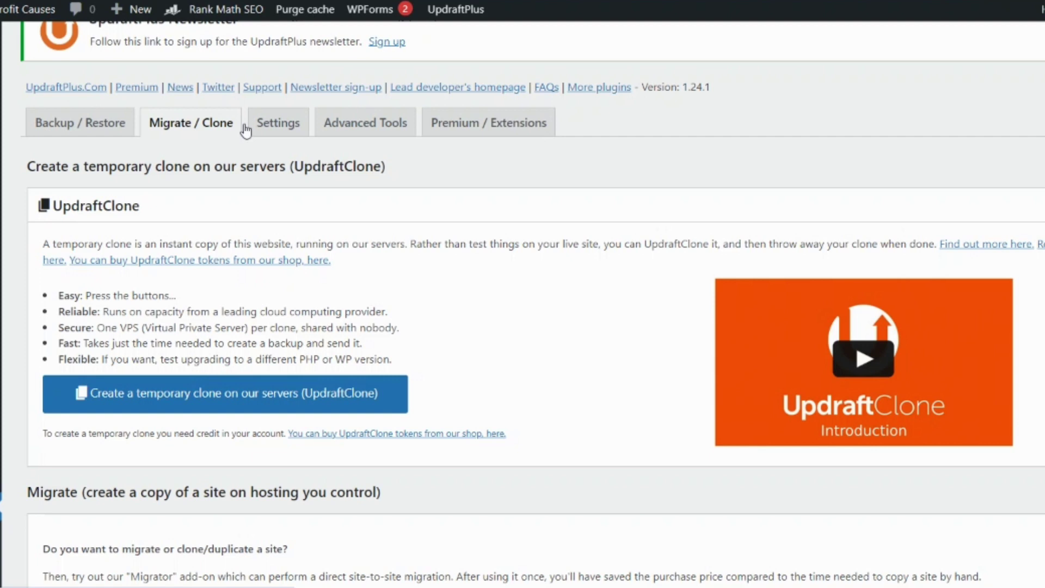
left_click(299, 126)
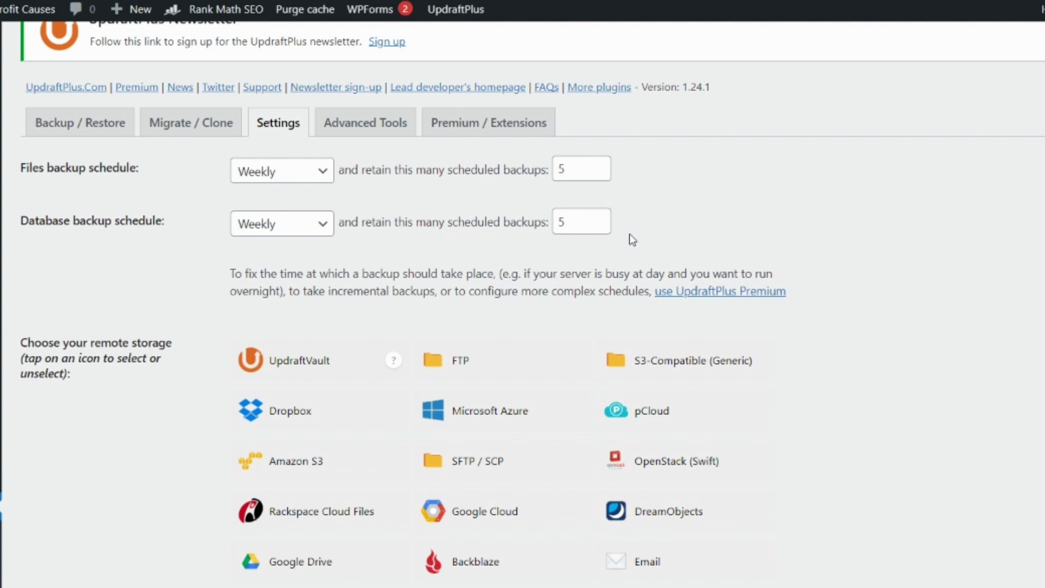
scroll(632, 239, "down", 5)
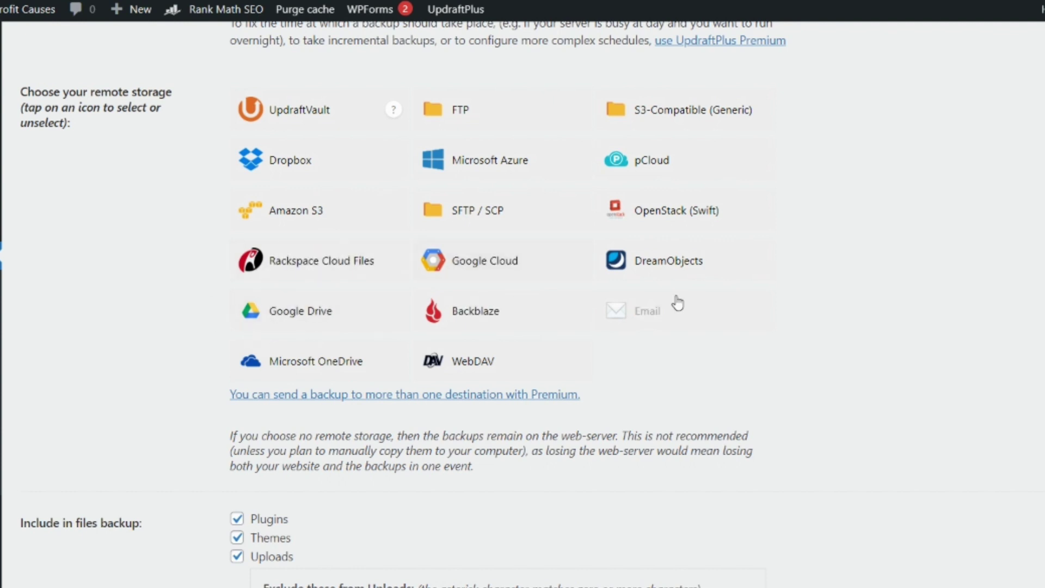
Step: Select Google Drive as remote storage and review its UpdraftPlus folder and authentication section
left_click(341, 318)
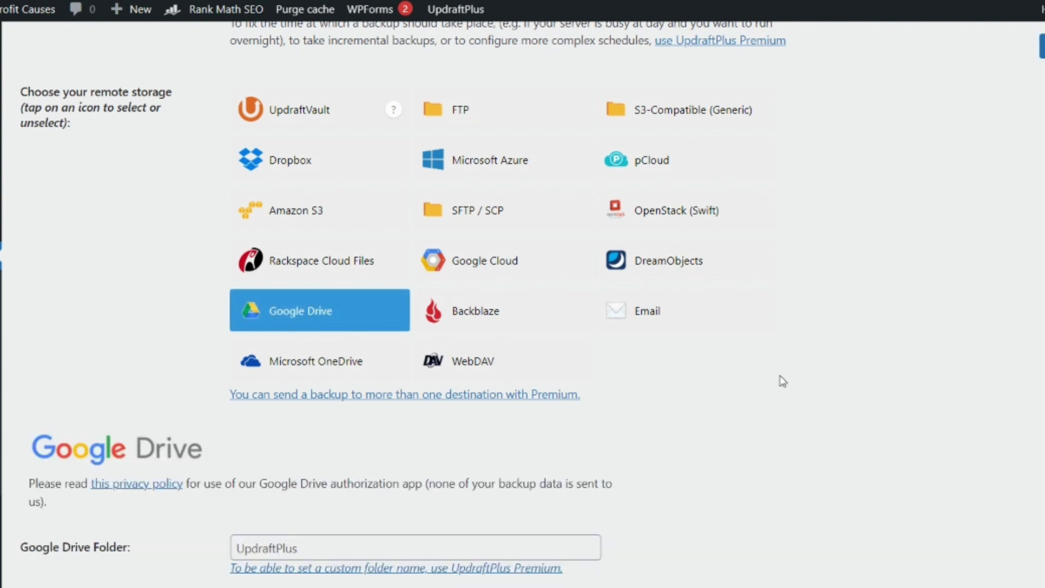
scroll(782, 381, "down", 3)
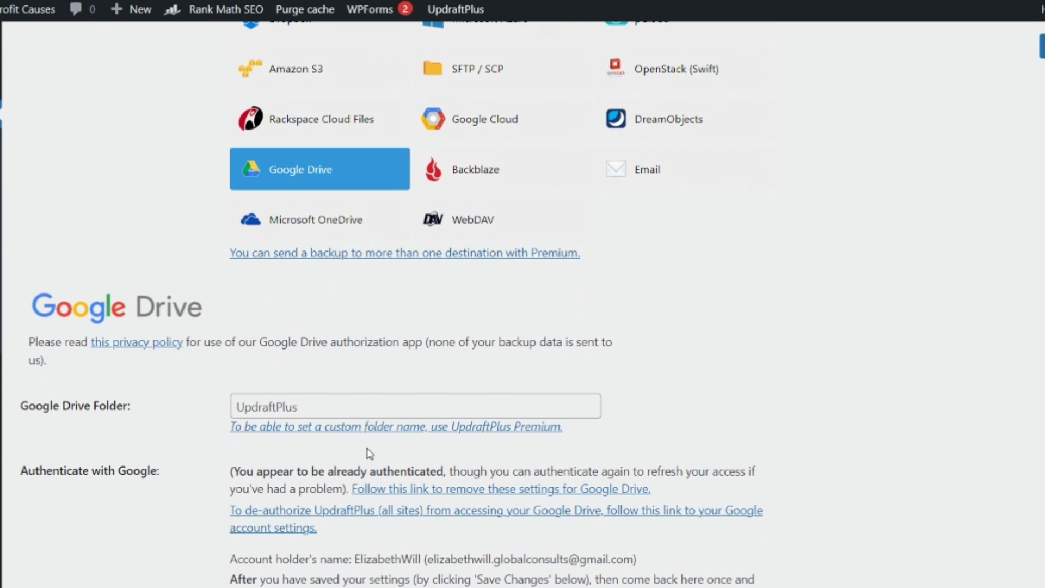
scroll(370, 454, "down", 3)
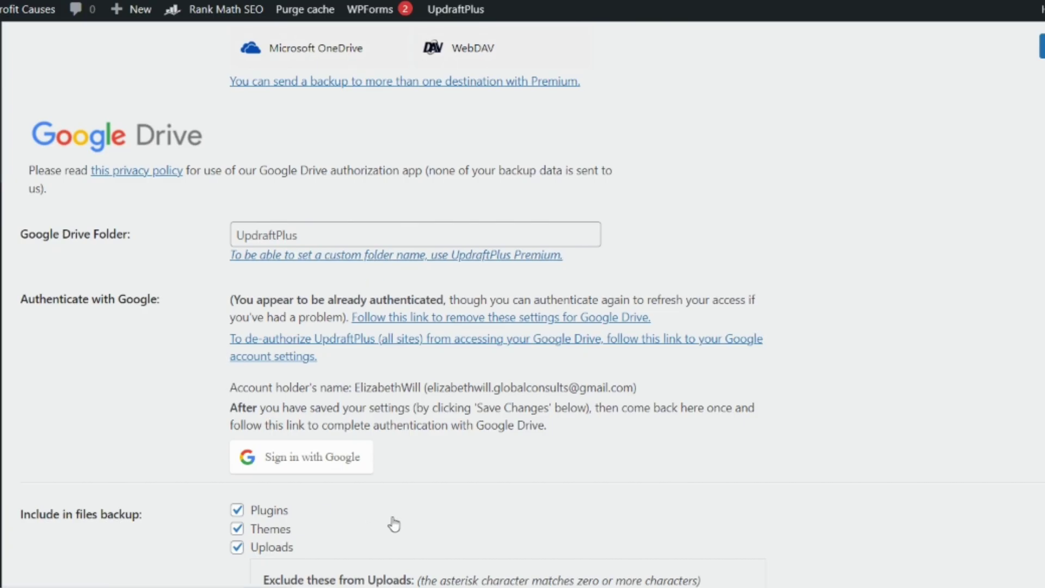
scroll(378, 512, "down", 2)
scroll(378, 512, "up", 12)
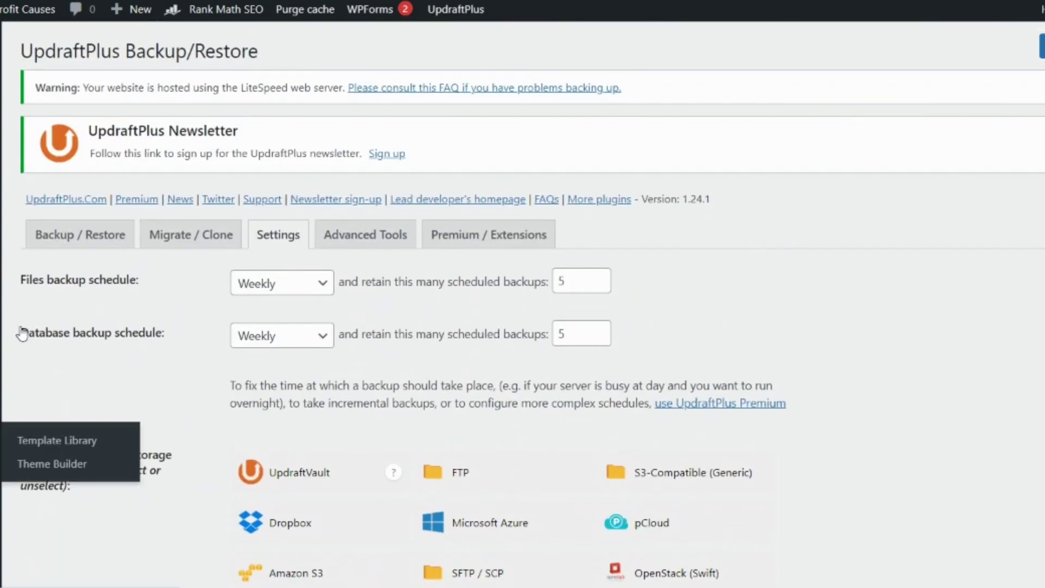
Step: Glance at the Backup / Restore tab, then return to the Google Drive storage settings
left_click(68, 234)
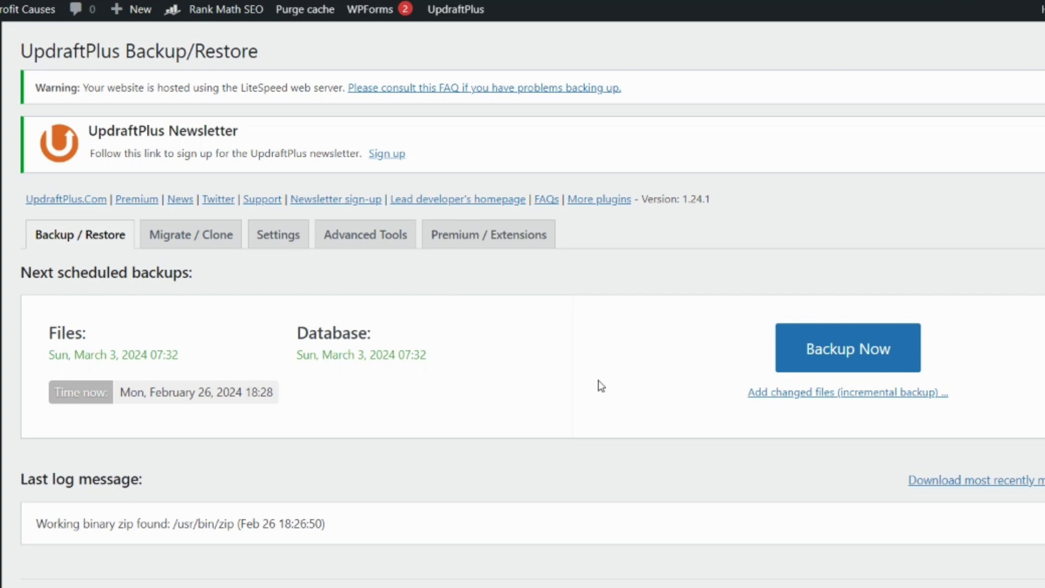
scroll(601, 386, "down", 8)
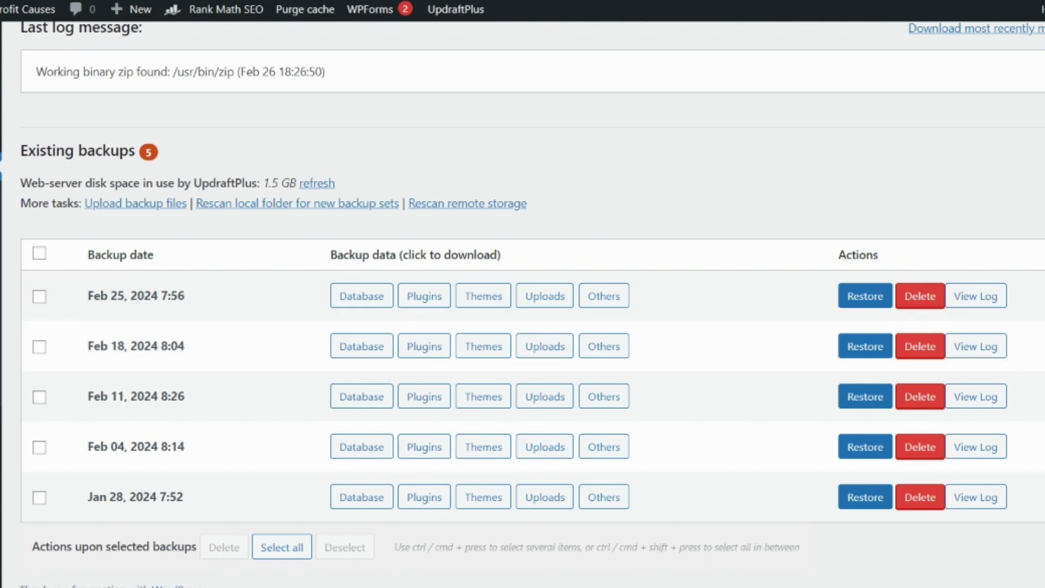
scroll(522, 305, "up", 8)
left_click(278, 234)
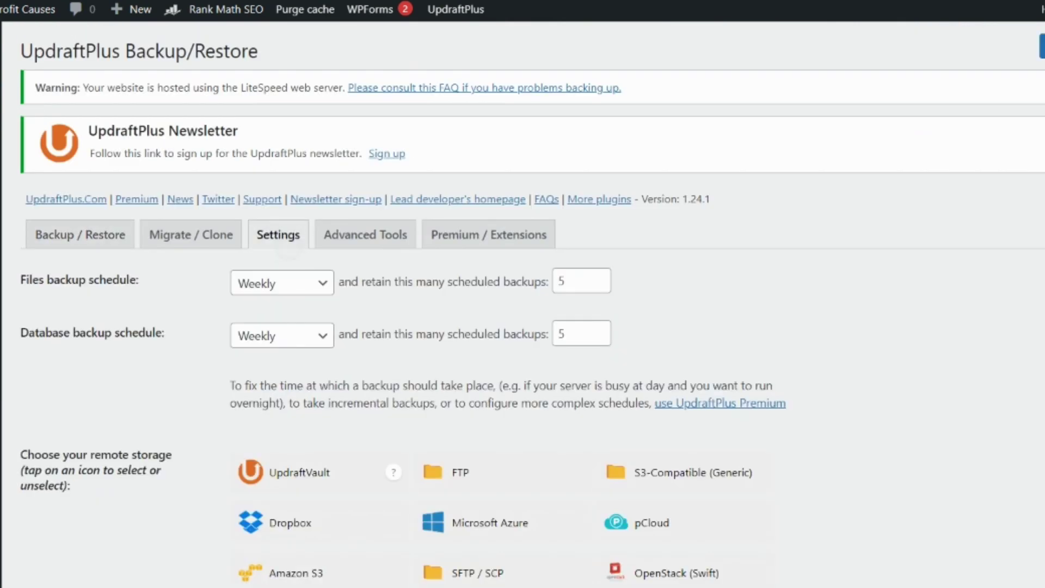
scroll(522, 305, "down", 9)
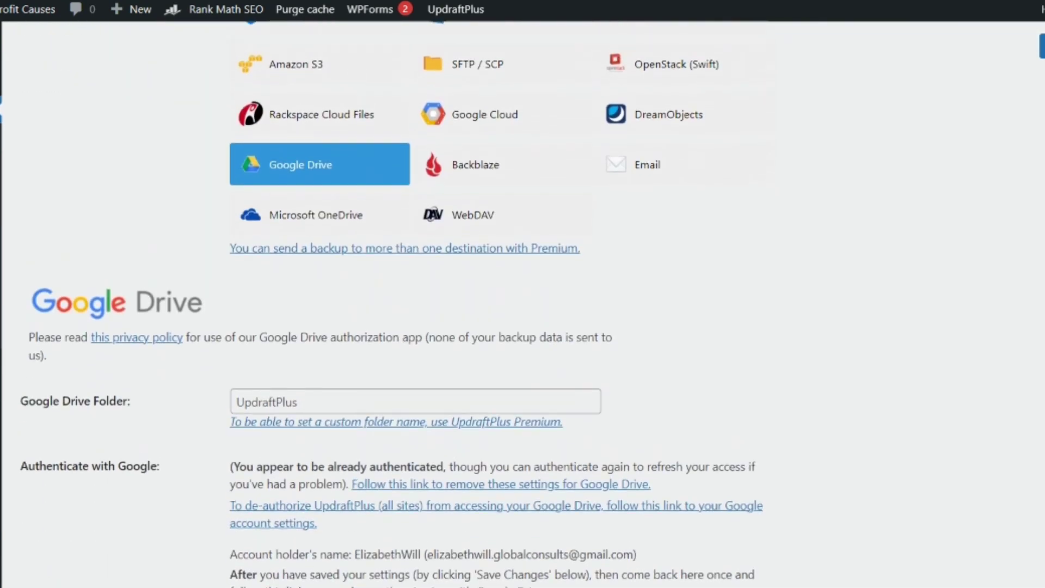
scroll(416, 268, "down", 4)
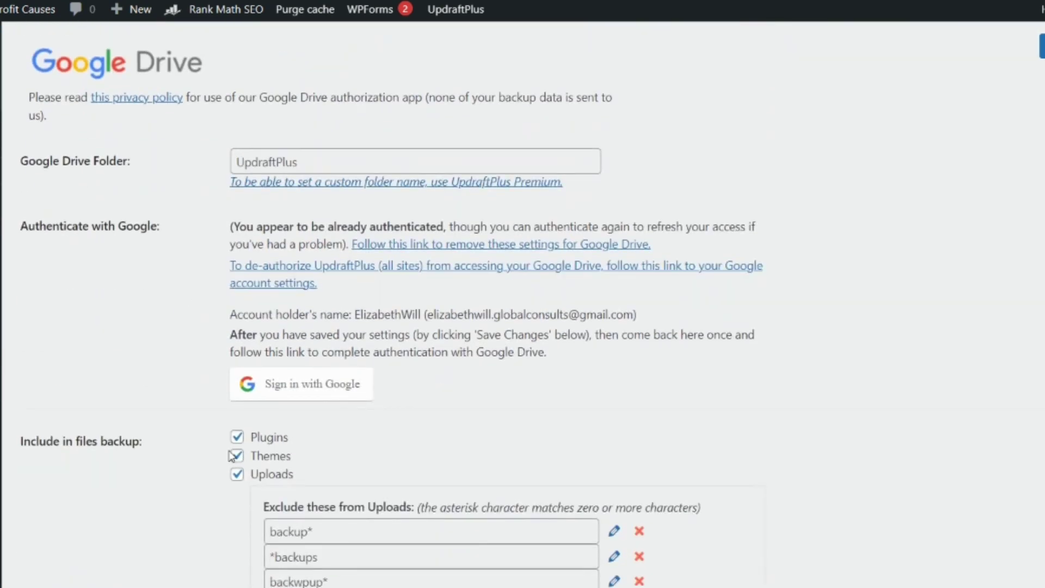
Step: Start Google Drive authentication and sign in with the chosen Google account
left_click(347, 384)
left_click(574, 91)
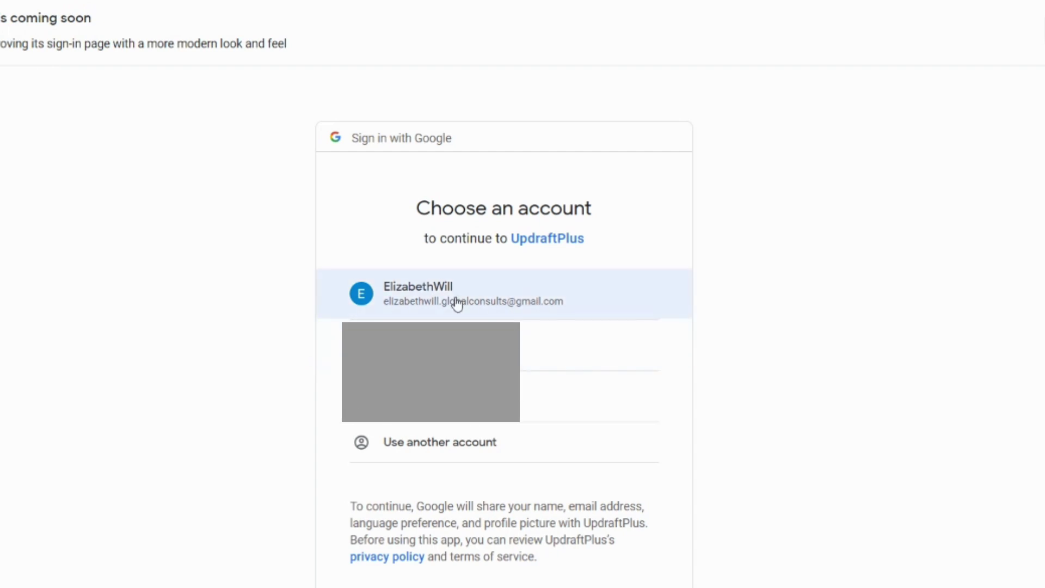
left_click(457, 304)
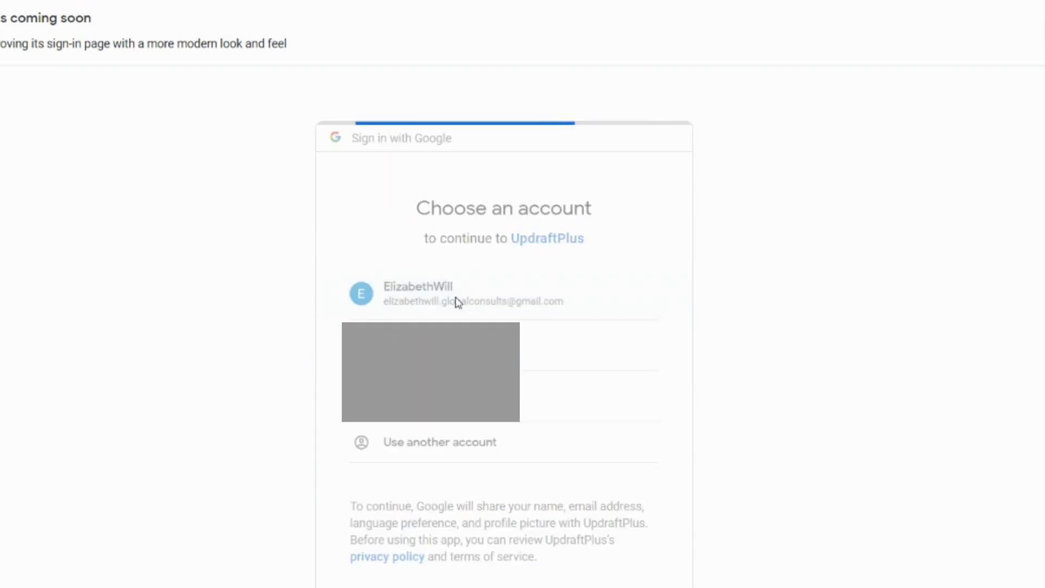
left_click(604, 410)
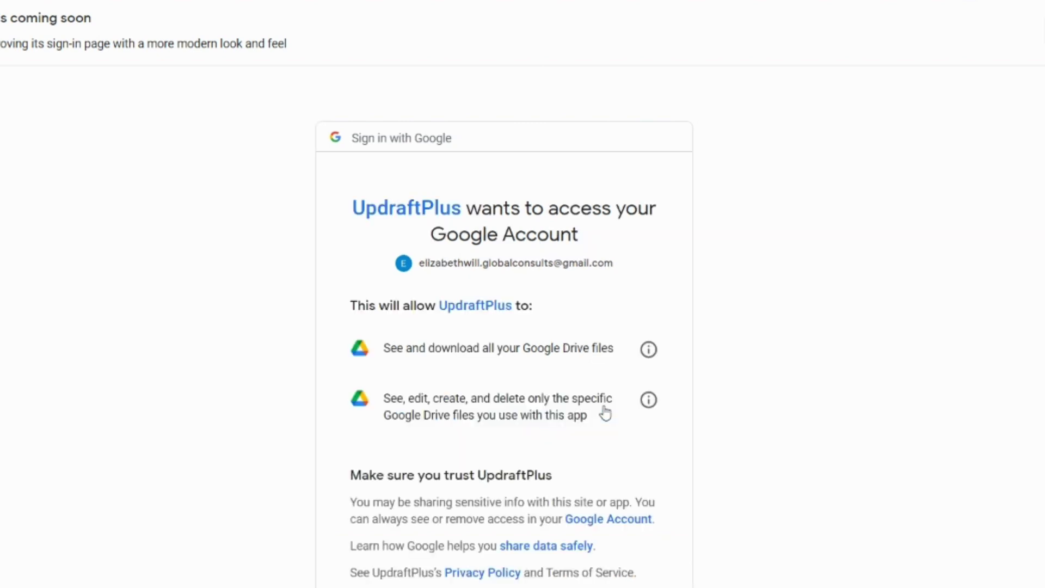
Step: Allow UpdraftPlus access to Google Drive and complete the setup back on the site
scroll(742, 399, "down", 1)
scroll(504, 326, "down", 2)
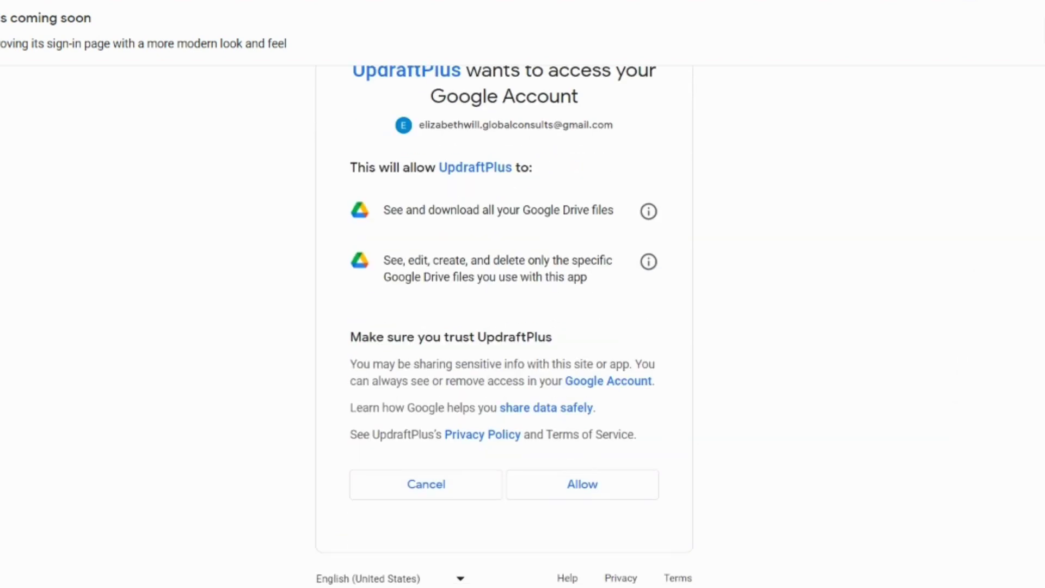
left_click(574, 482)
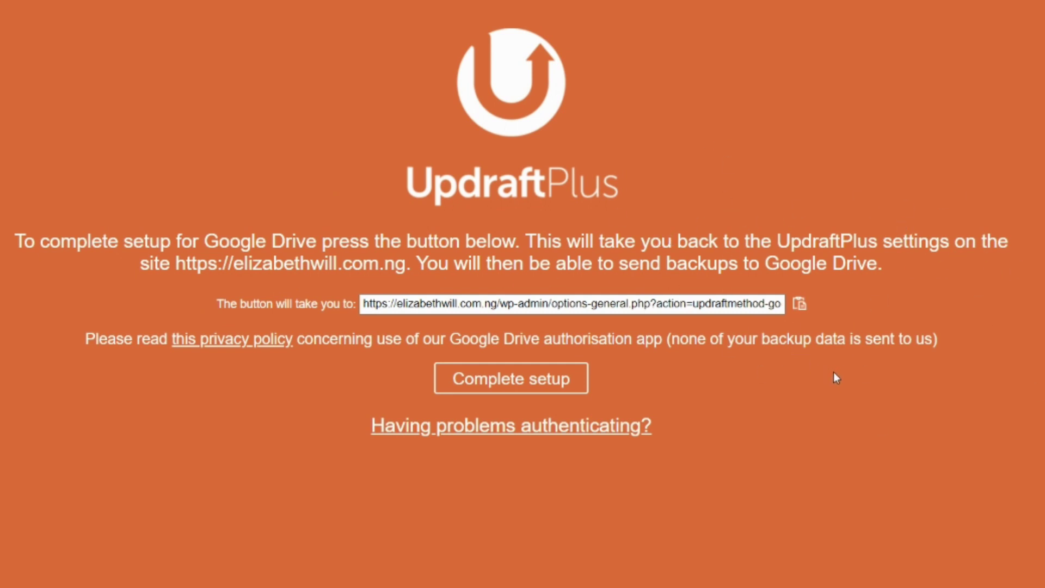
left_click(536, 388)
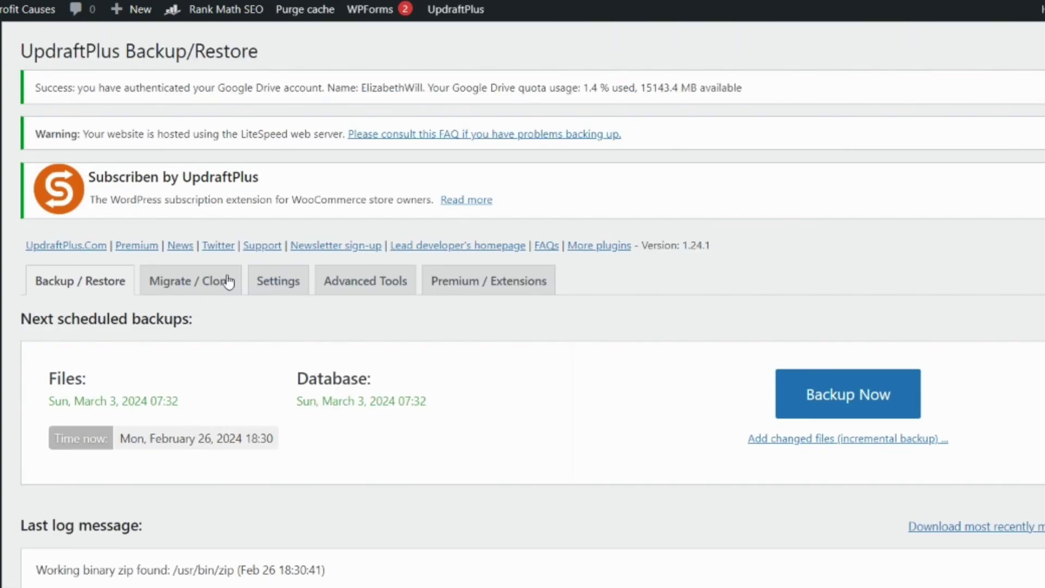
Step: Review the weekly files and database schedules in Settings, leaving the Email report checkbox enabled
left_click(260, 292)
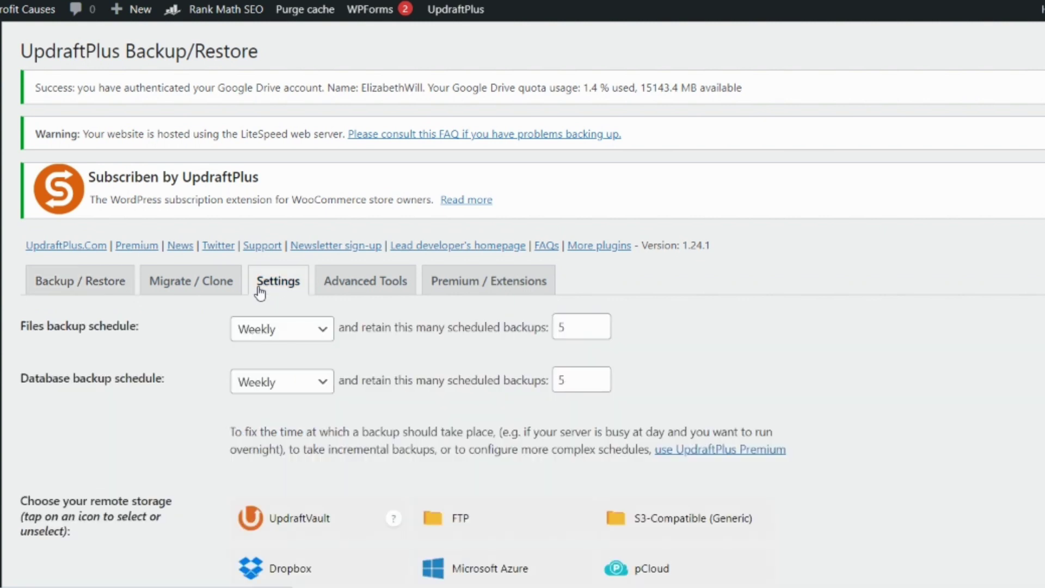
scroll(191, 191, "down", 10)
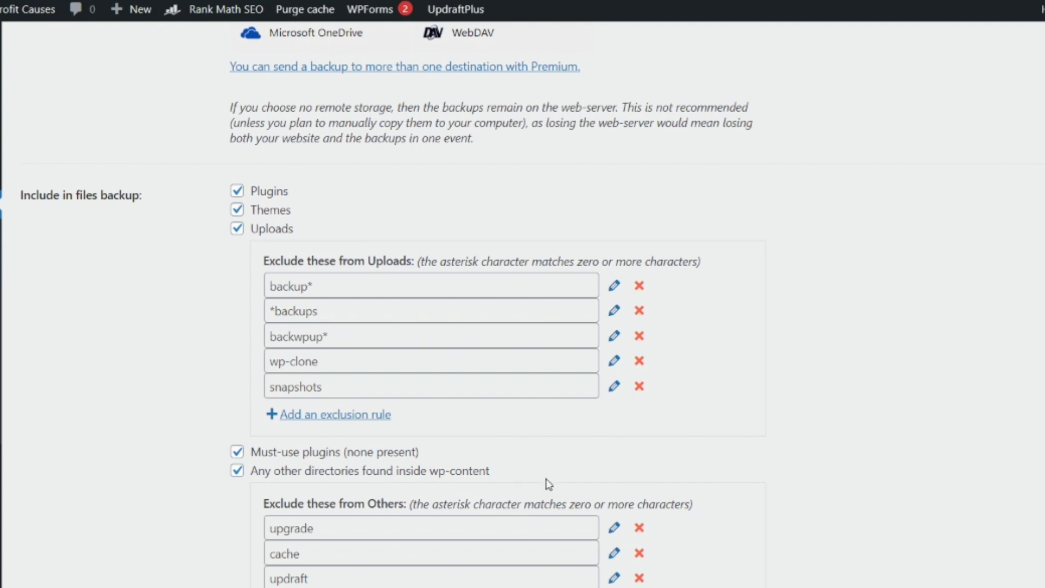
scroll(522, 305, "down", 3)
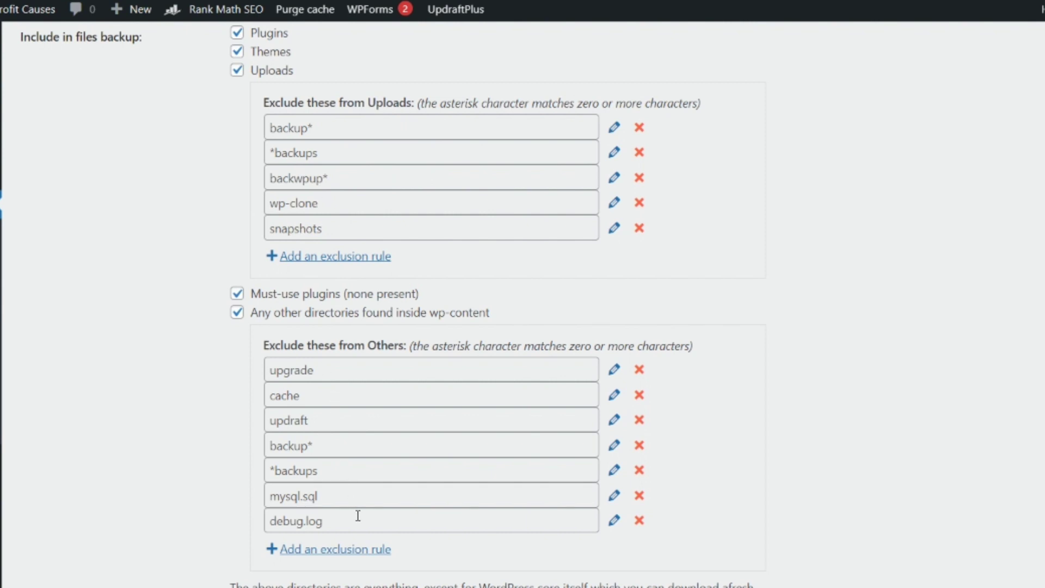
scroll(804, 310, "down", 7)
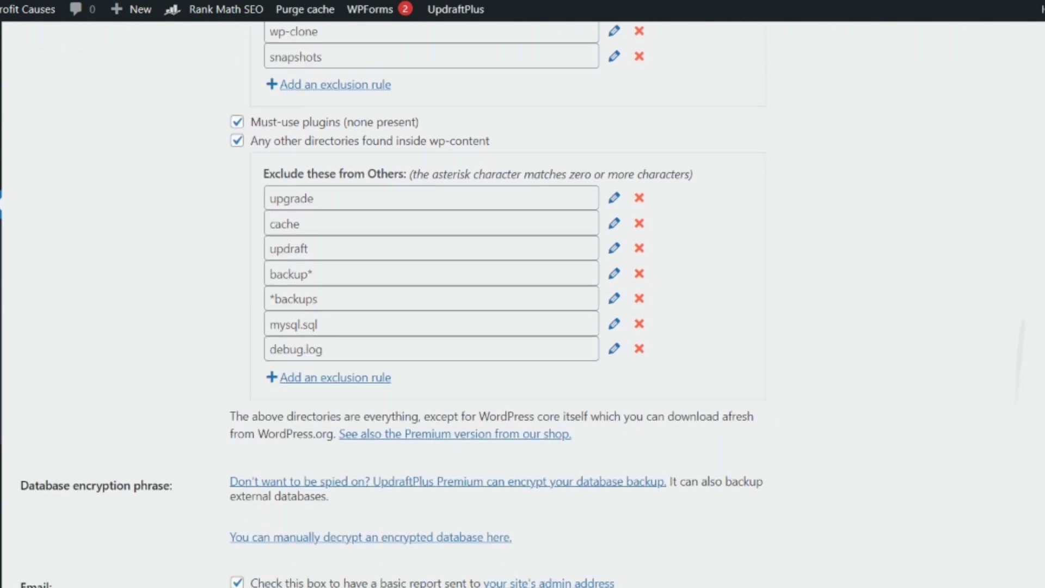
scroll(526, 359, "down", 1)
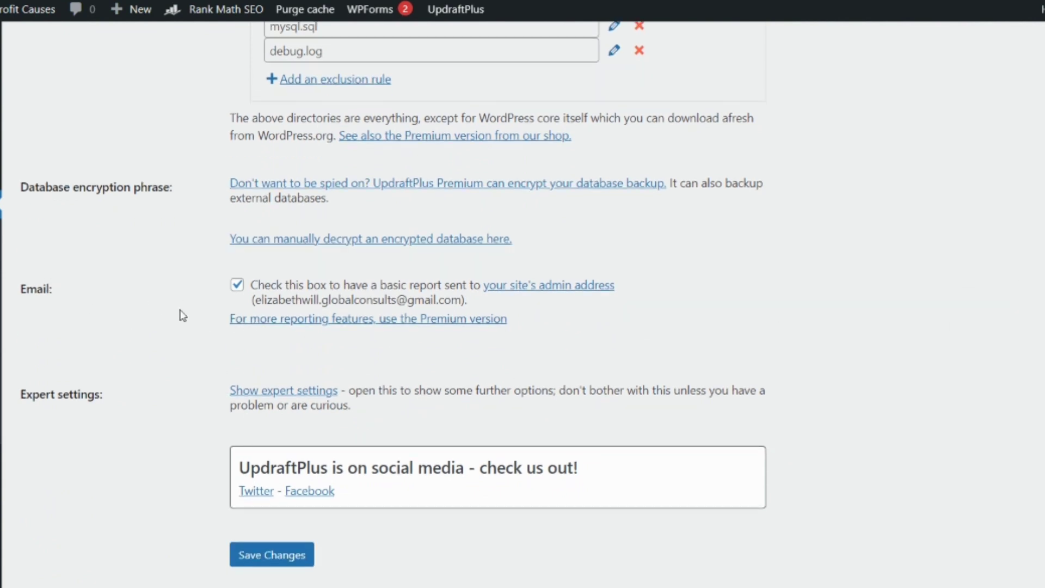
left_click(237, 286)
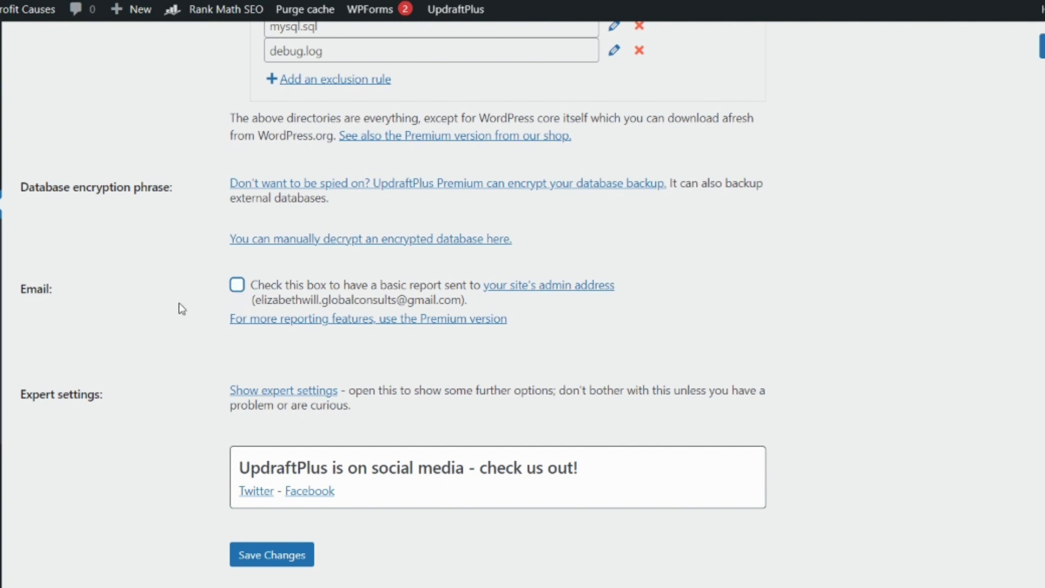
left_click(237, 285)
Step: Save the UpdraftPlus settings, then view Advanced Tools and the Premium / Extensions overview
left_click(262, 553)
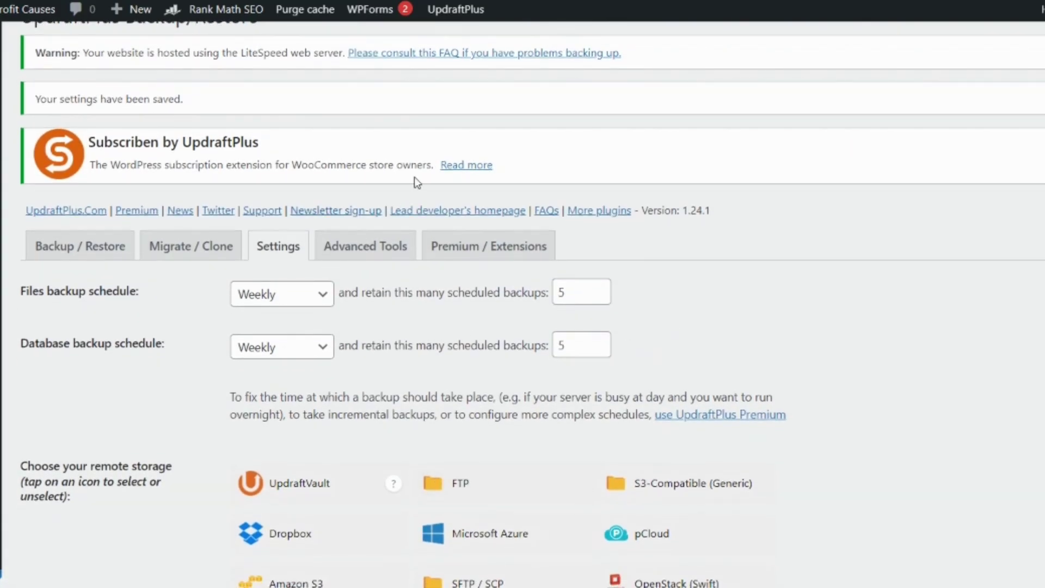
left_click(372, 253)
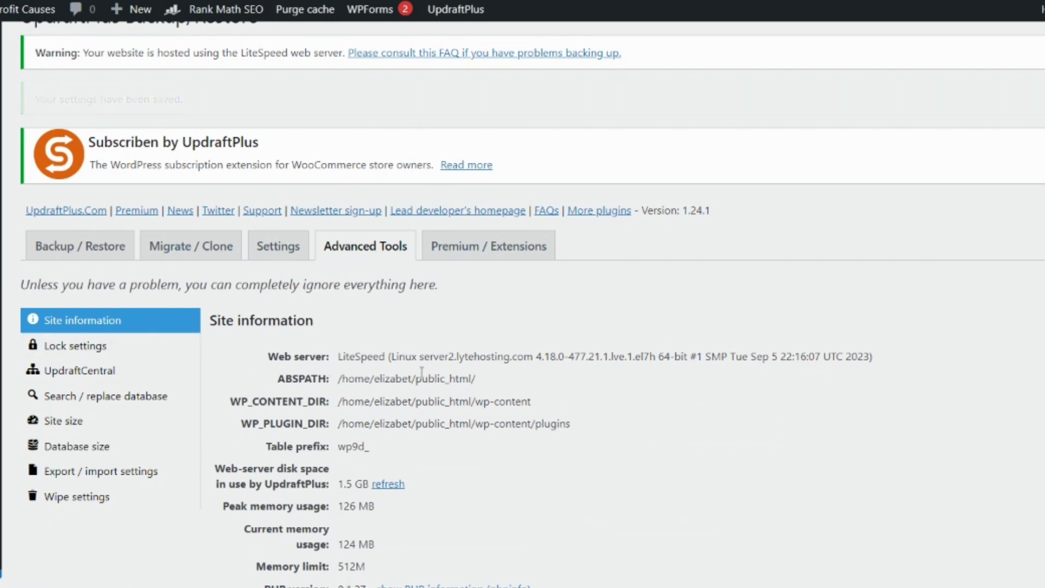
left_click(523, 201)
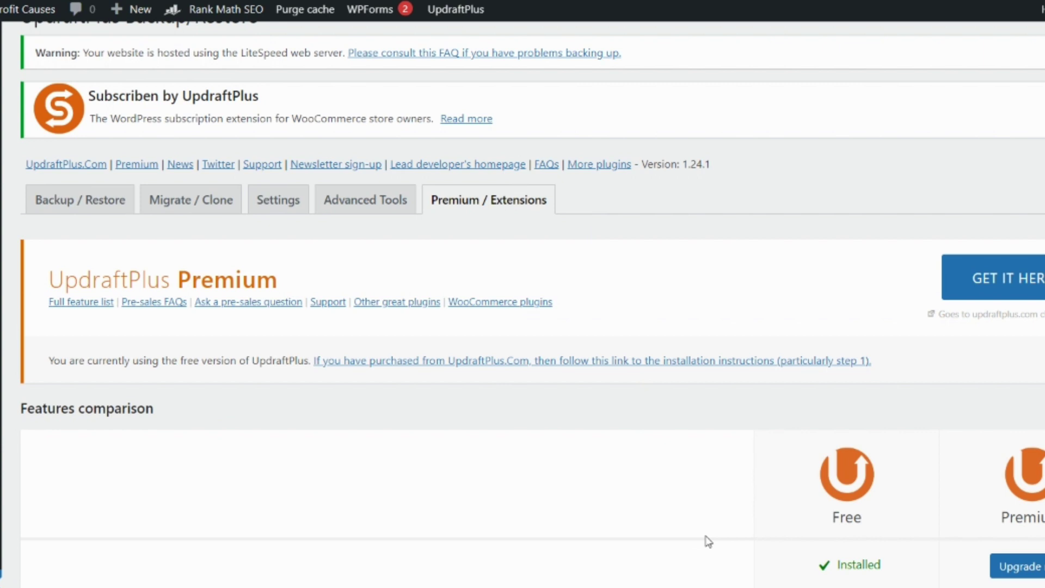
scroll(707, 542, "down", 4)
scroll(708, 541, "up", 5)
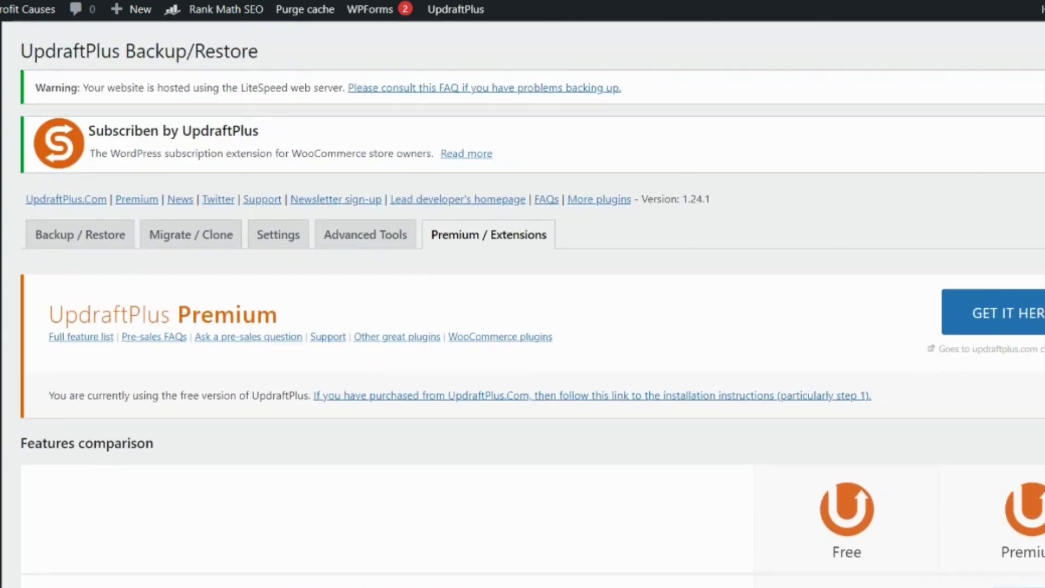
Step: Return to Backup / Restore, then look over the Settings tab once more
left_click(78, 246)
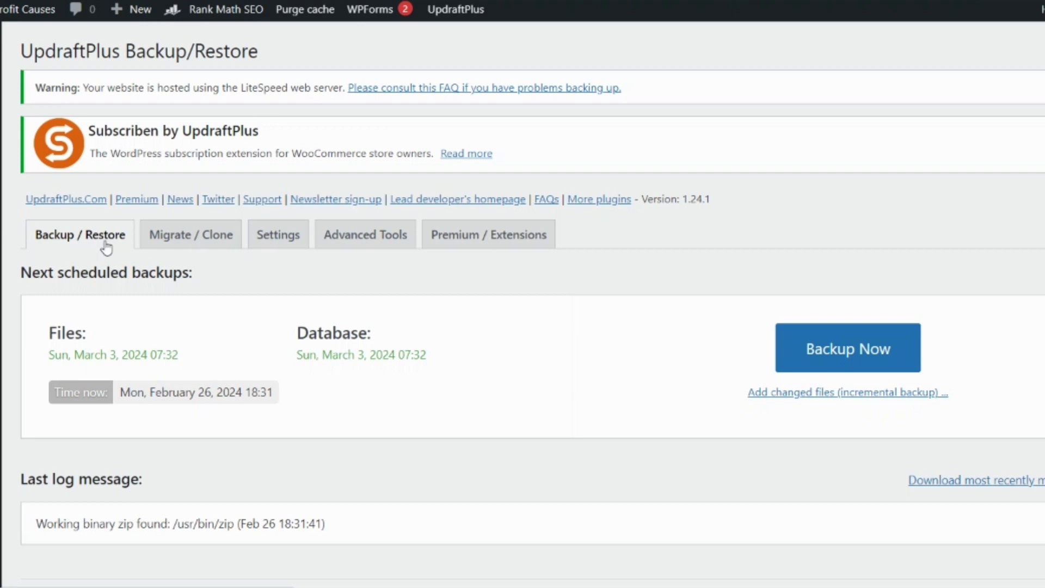
left_click(272, 241)
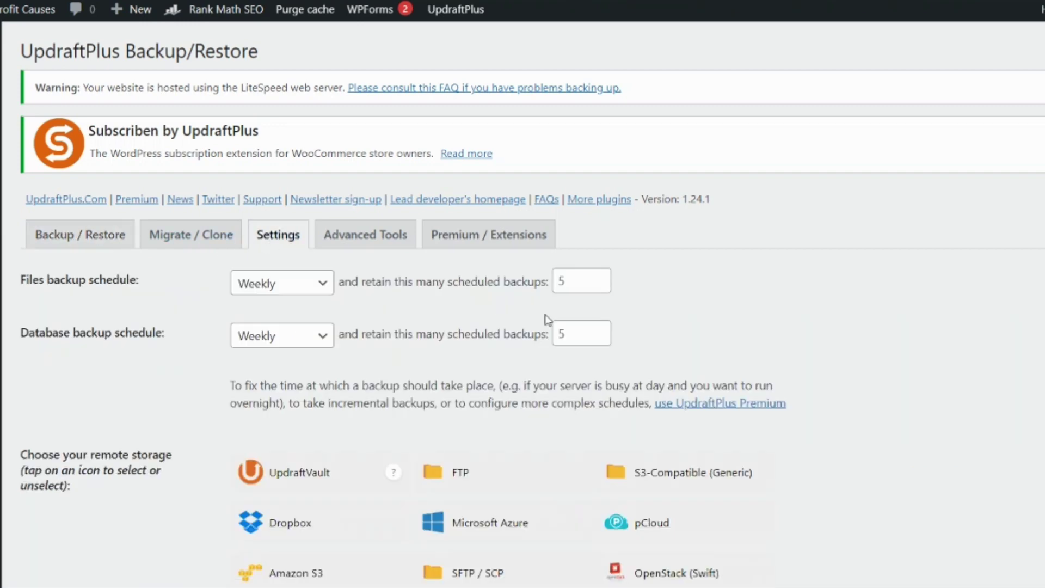
scroll(547, 320, "down", 9)
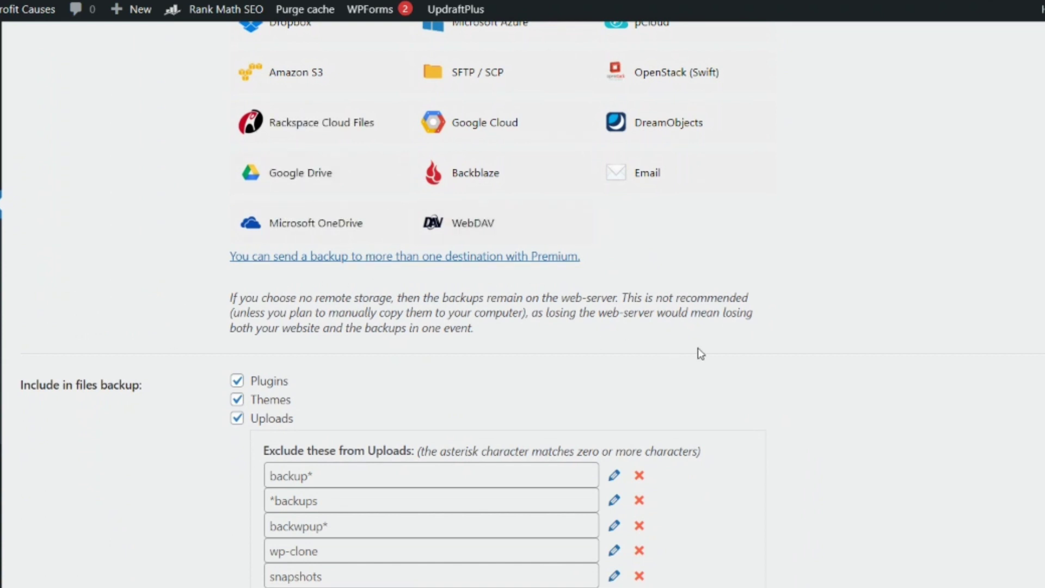
scroll(523, 294, "up", 9)
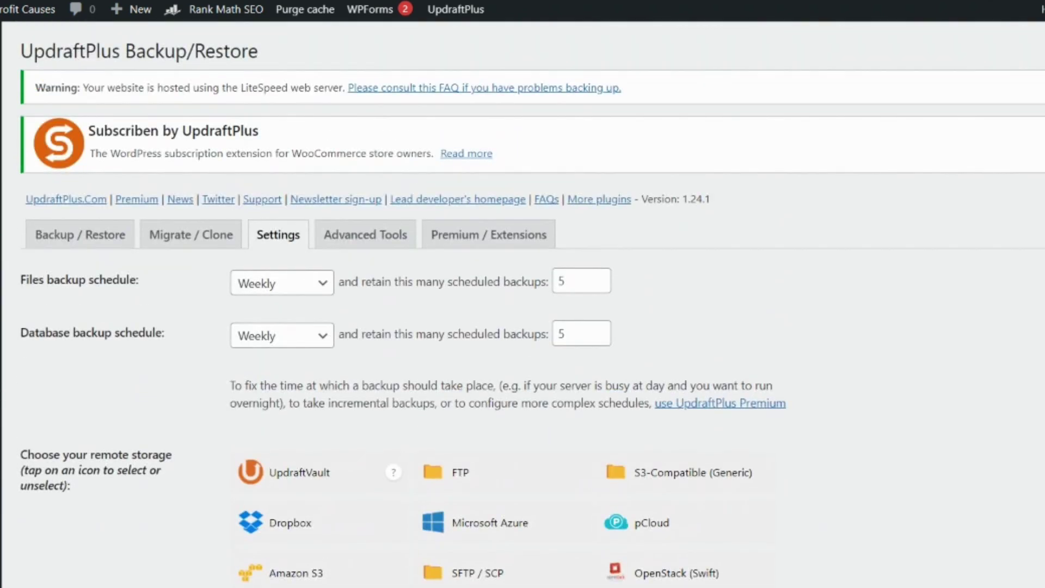
Step: Go back to Backup / Restore and review the five existing backups from Jan 28 to Feb 25, 2024
left_click(48, 249)
scroll(436, 434, "down", 1)
scroll(523, 294, "down", 8)
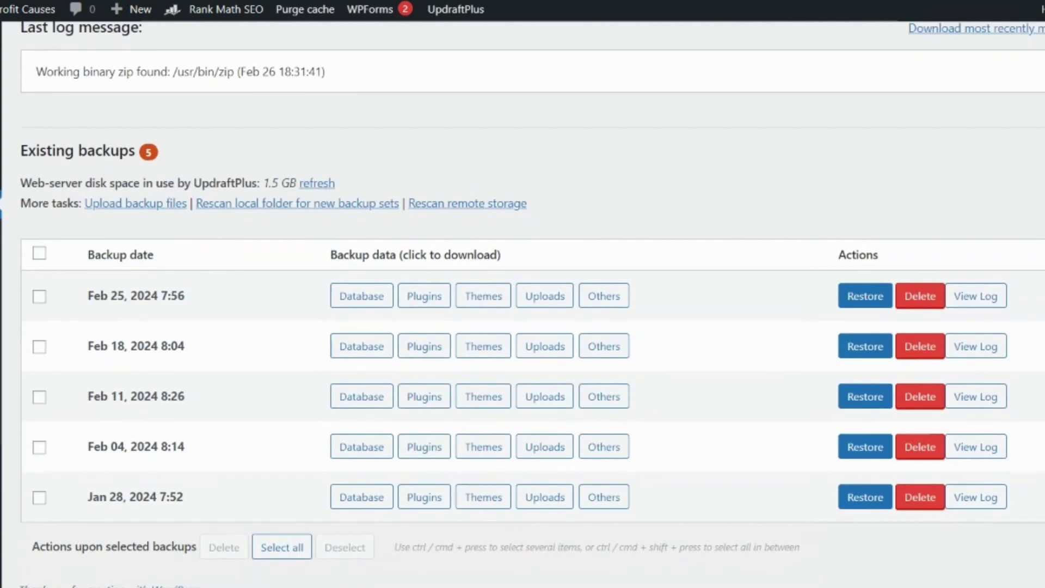
scroll(523, 294, "up", 8)
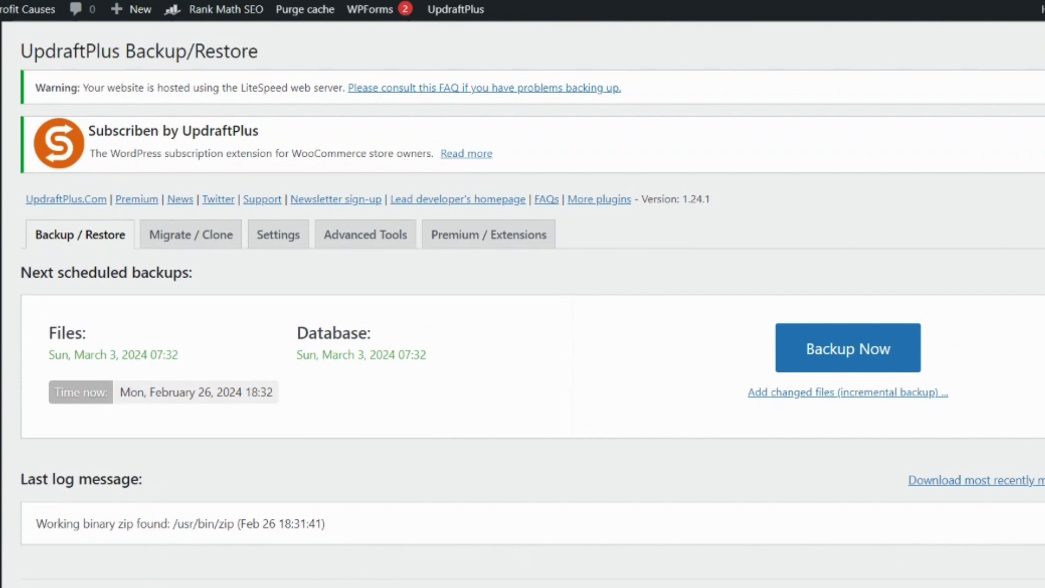
scroll(458, 460, "down", 7)
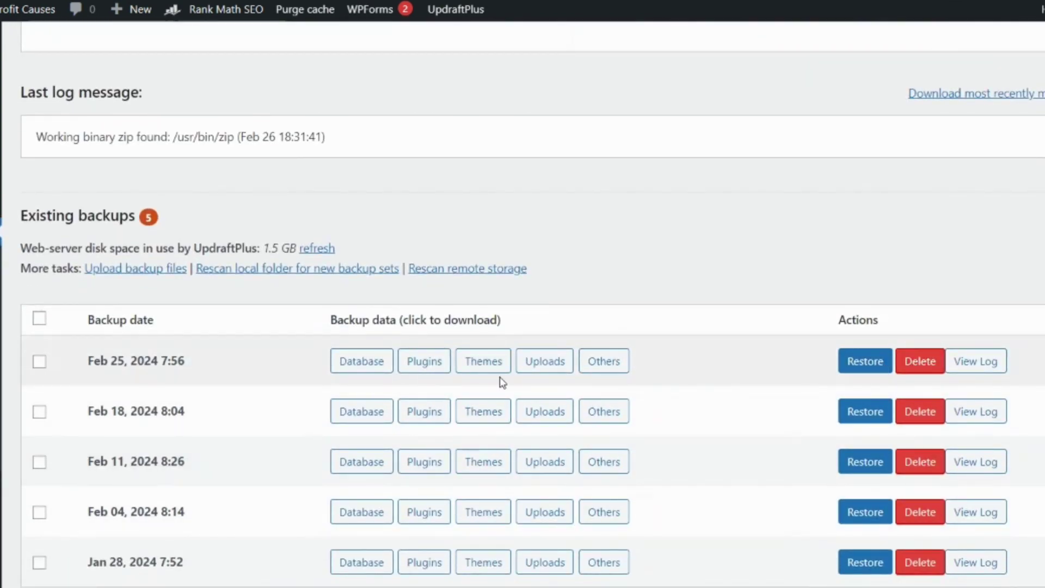
scroll(700, 276, "down", 1)
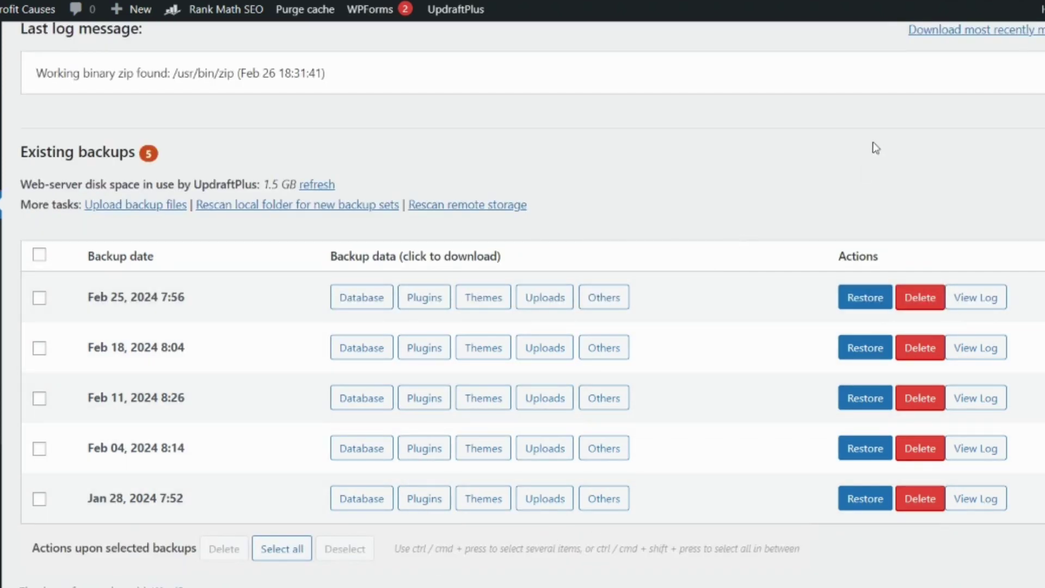
scroll(532, 308, "up", 7)
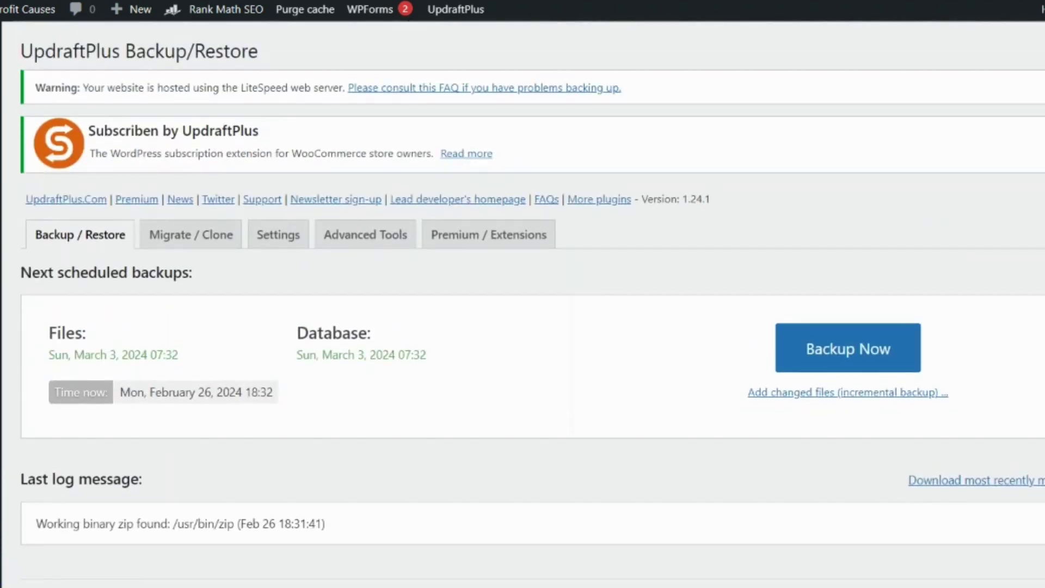
scroll(532, 307, "down", 7)
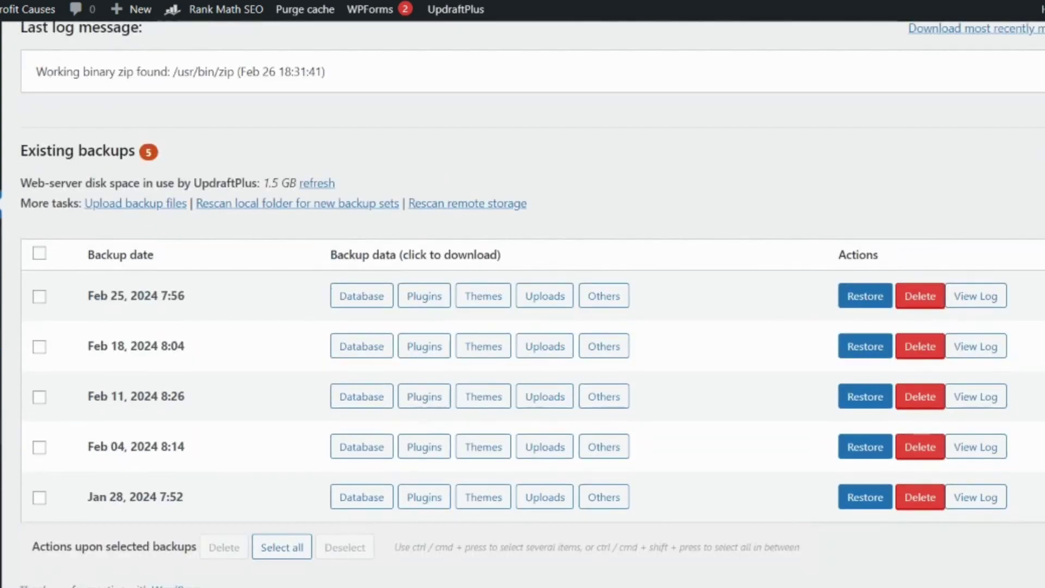